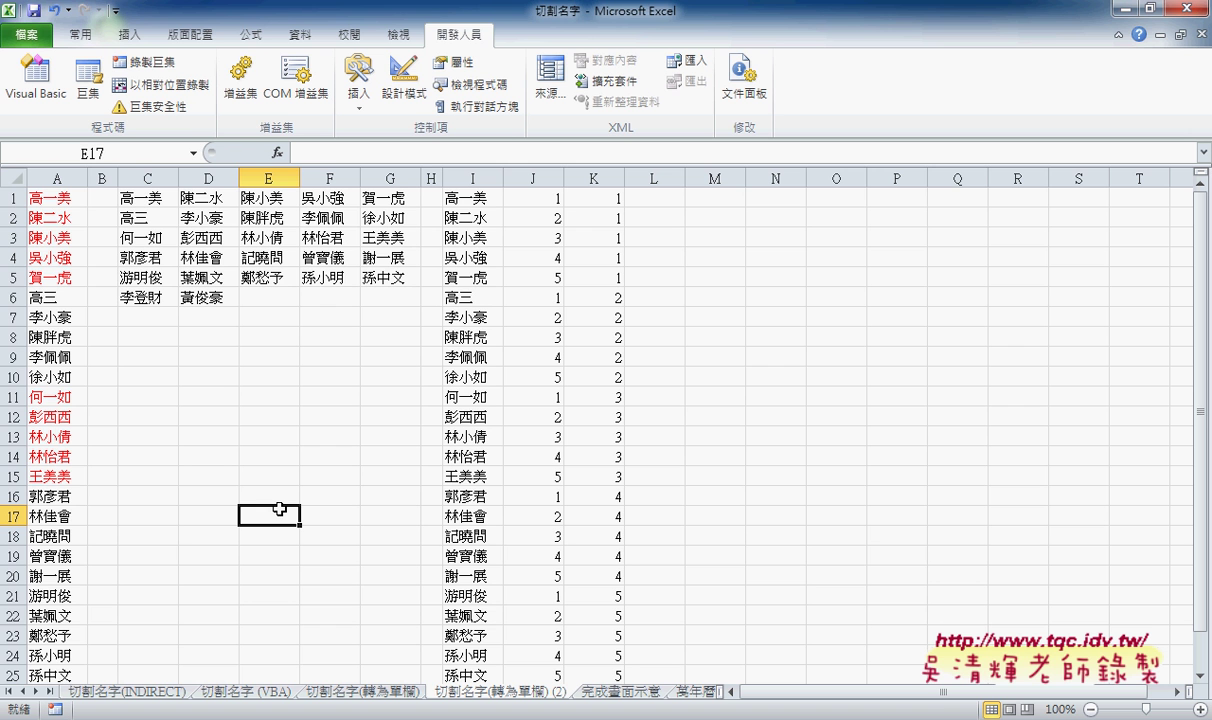
# Select the five-column name table in C1:G6
pyautogui.click(56, 177)
pyautogui.moveTo(135, 197); pyautogui.dragTo(375, 299)
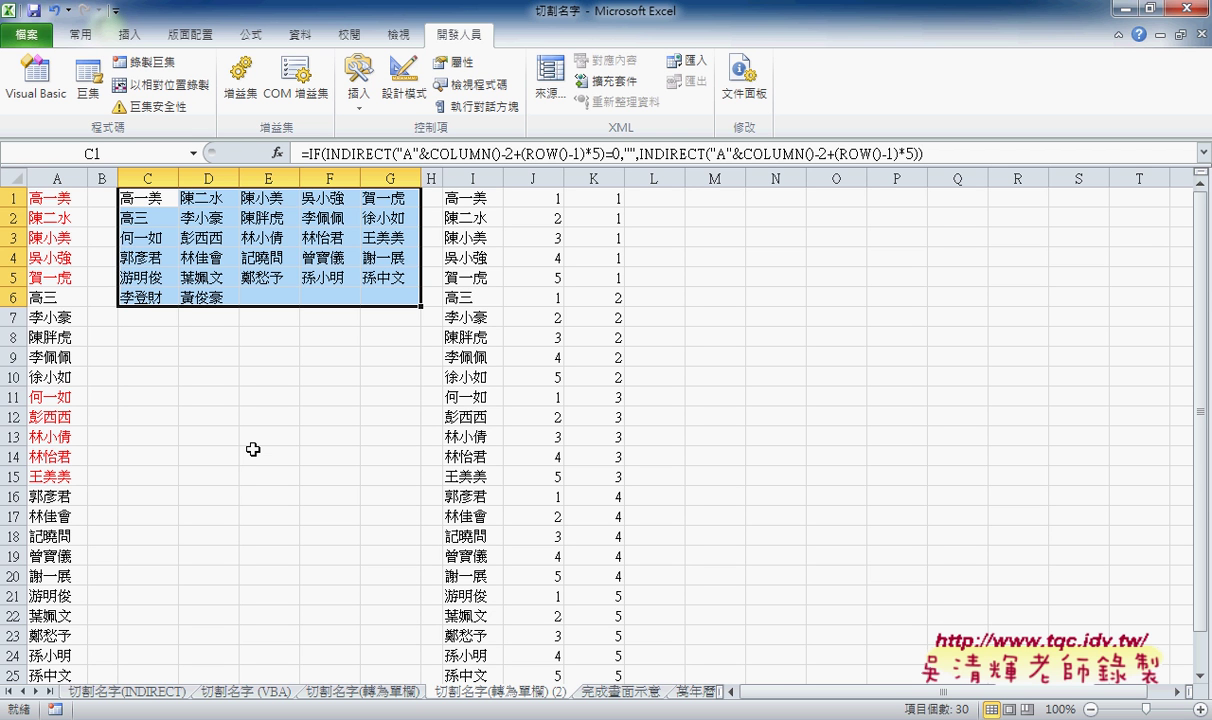
# Display C1's INDIRECT formula, then select the original name list in column A
pyautogui.click(253, 451)
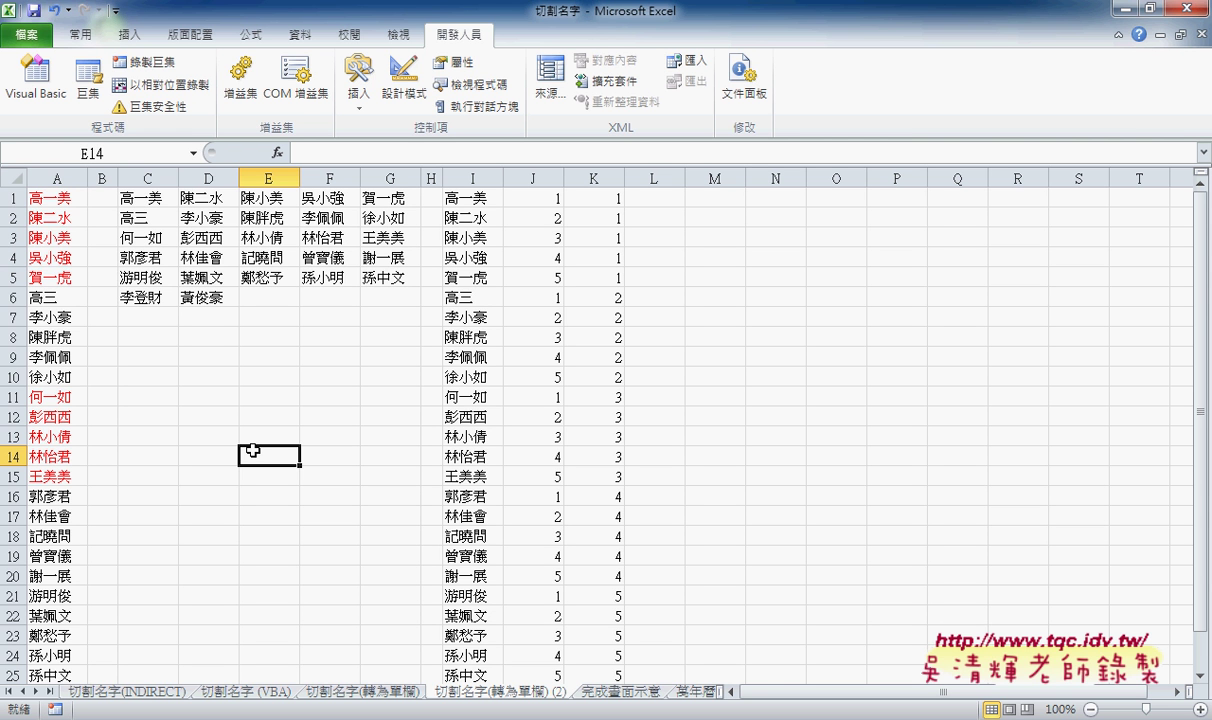
pyautogui.click(156, 198)
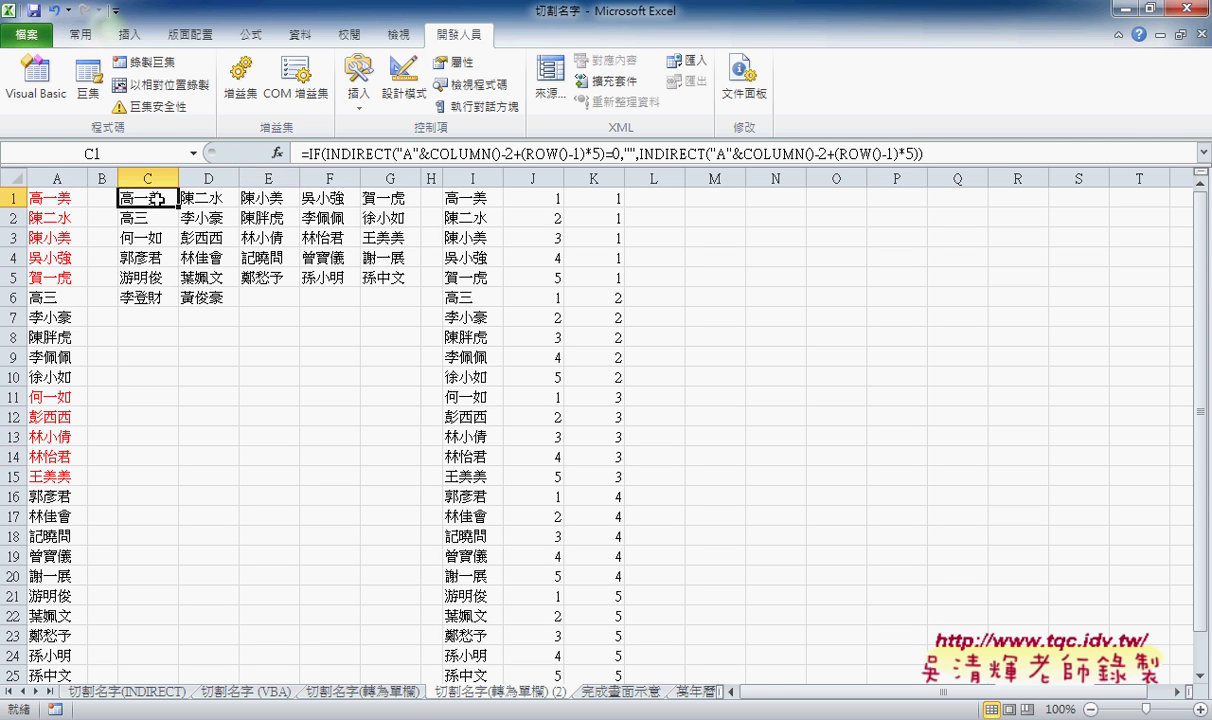
pyautogui.click(56, 176)
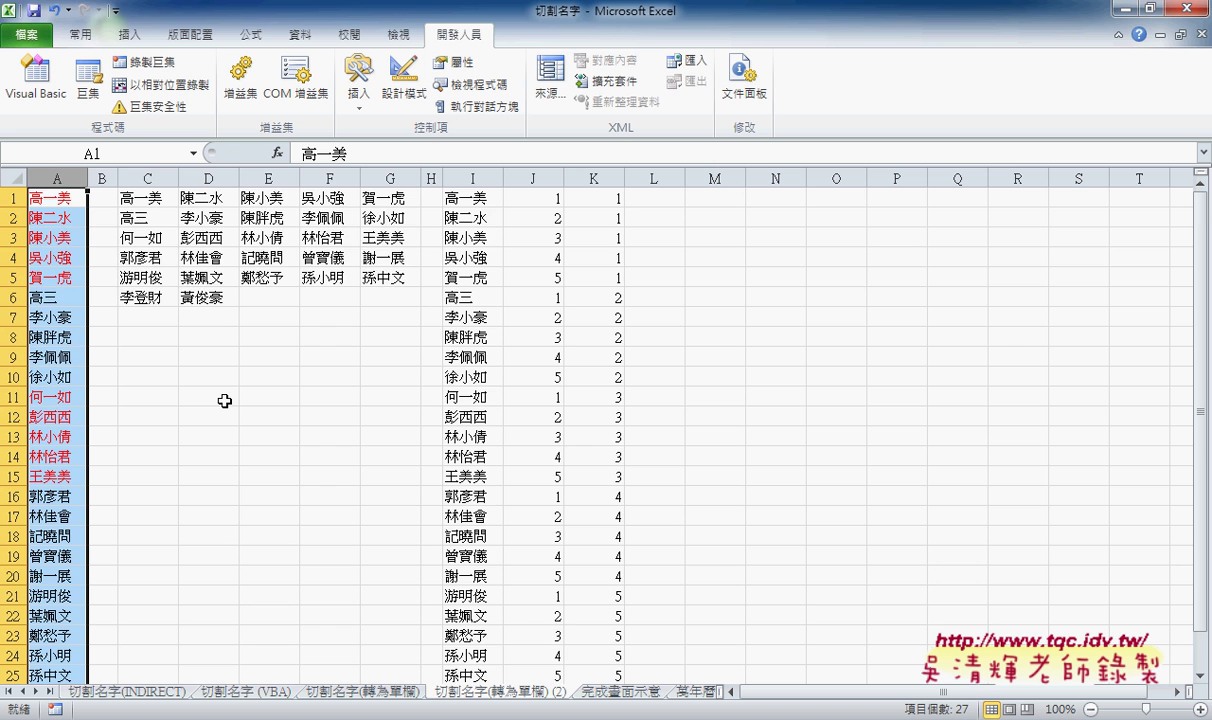
# Highlight the table's names and show I1's INDEX formula, underlining INDEX for emphasis
pyautogui.scroll(-1, 224, 400)
pyautogui.scroll(1, 224, 400)
pyautogui.click(215, 337)
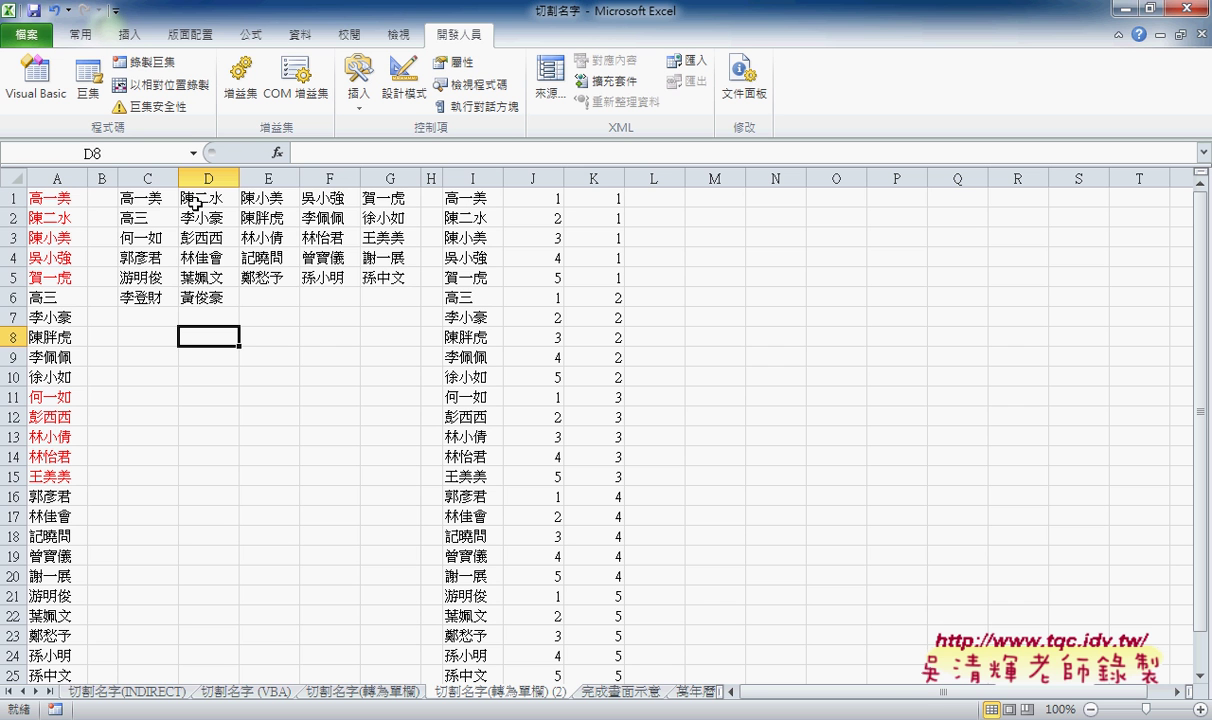
pyautogui.moveTo(150, 195)
pyautogui.mouseDown()
pyautogui.moveTo(157, 257)
pyautogui.moveTo(297, 296)
pyautogui.moveTo(387, 295)
pyautogui.mouseUp()
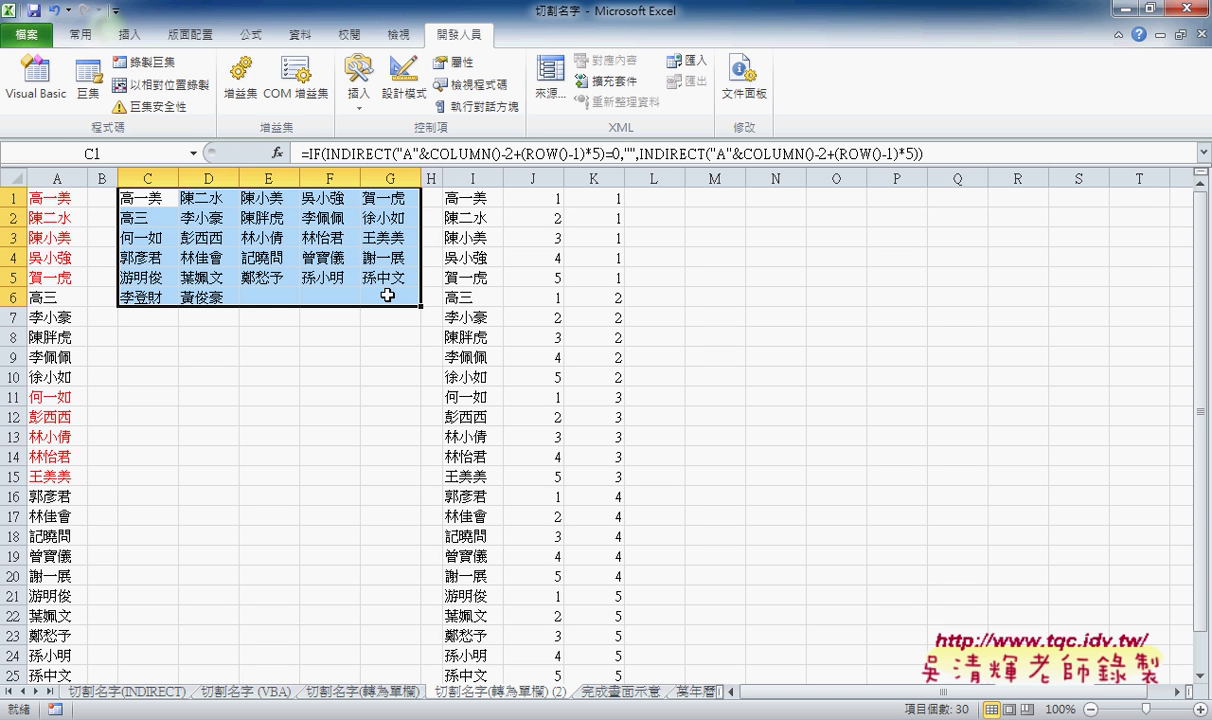
pyautogui.click(481, 197)
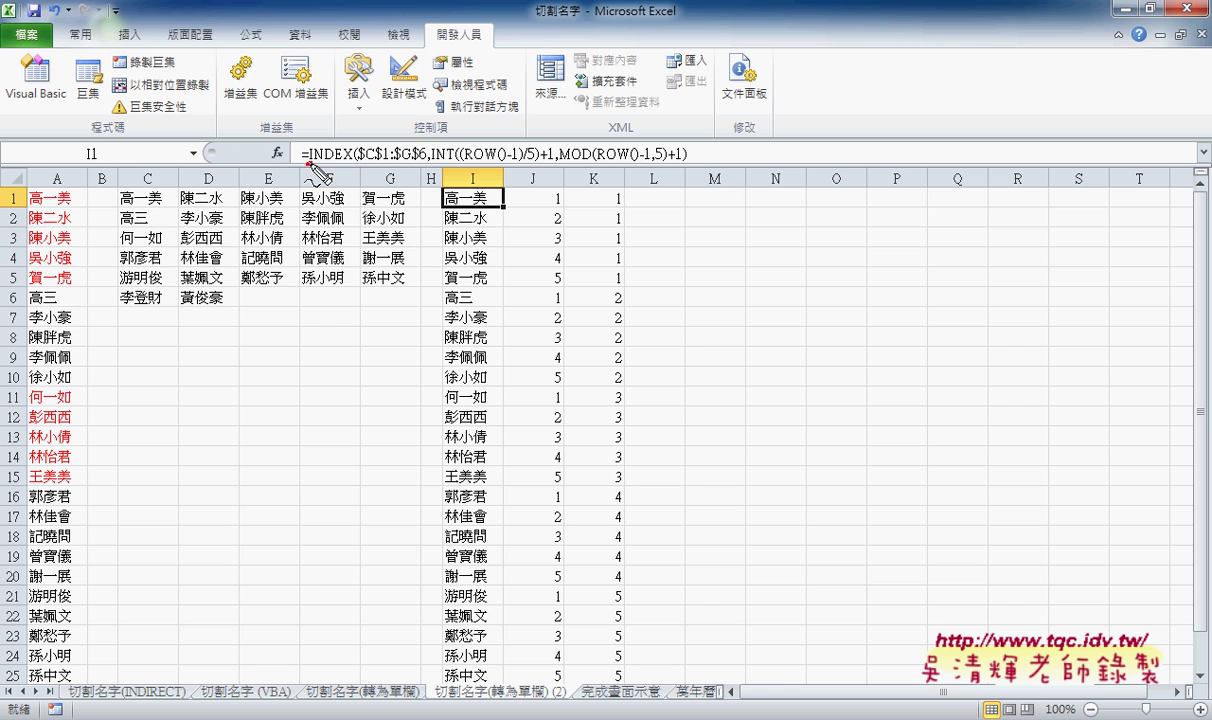
pyautogui.moveTo(300, 162); pyautogui.dragTo(357, 163)
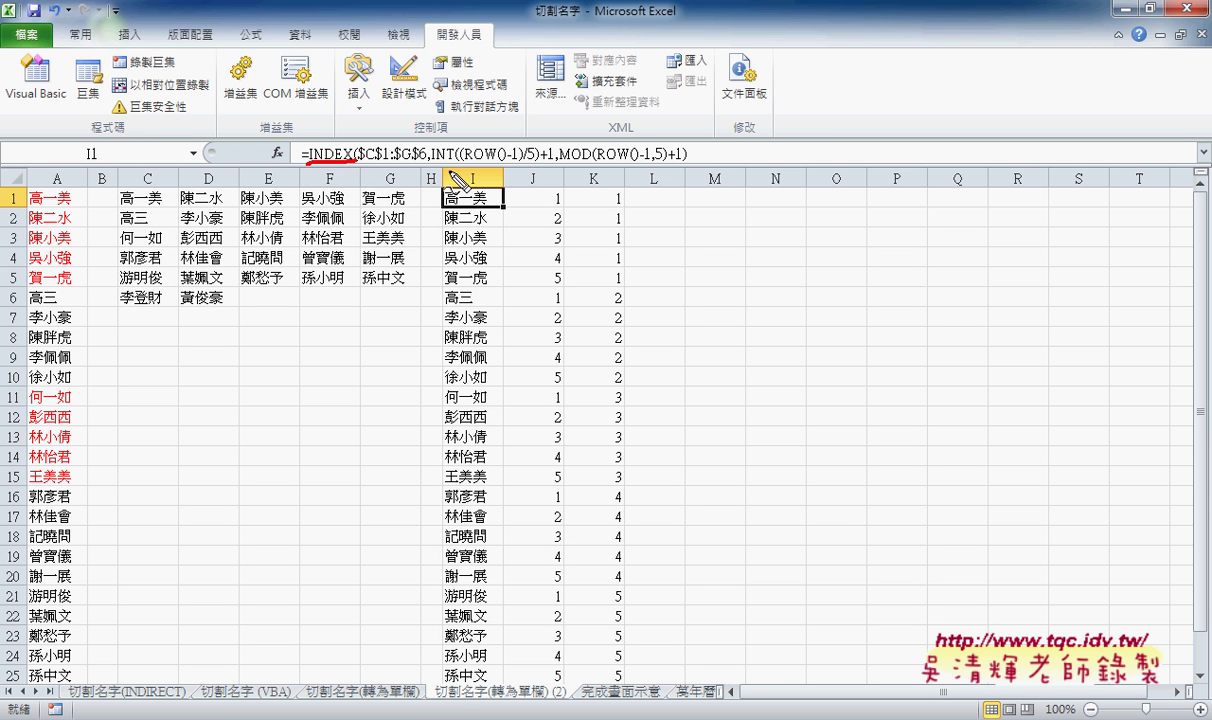
pyautogui.press('Escape')
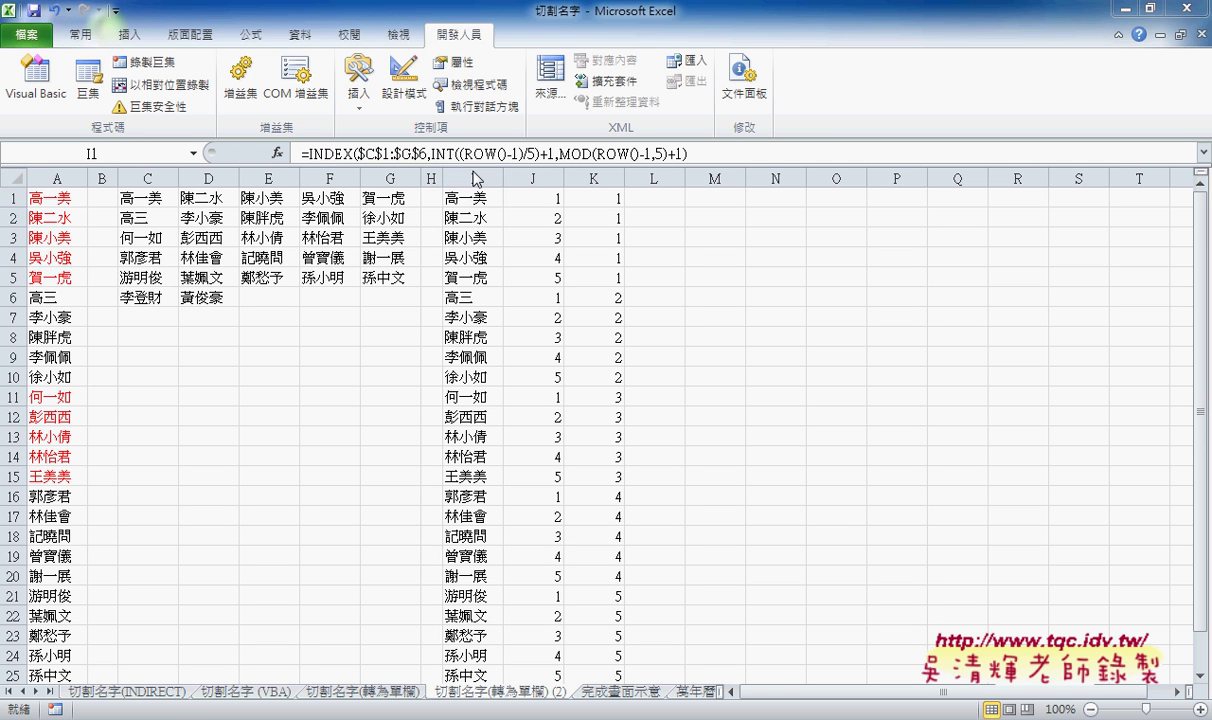
# Bring up the Function Arguments form for the INDEX formula in I1
pyautogui.click(473, 198)
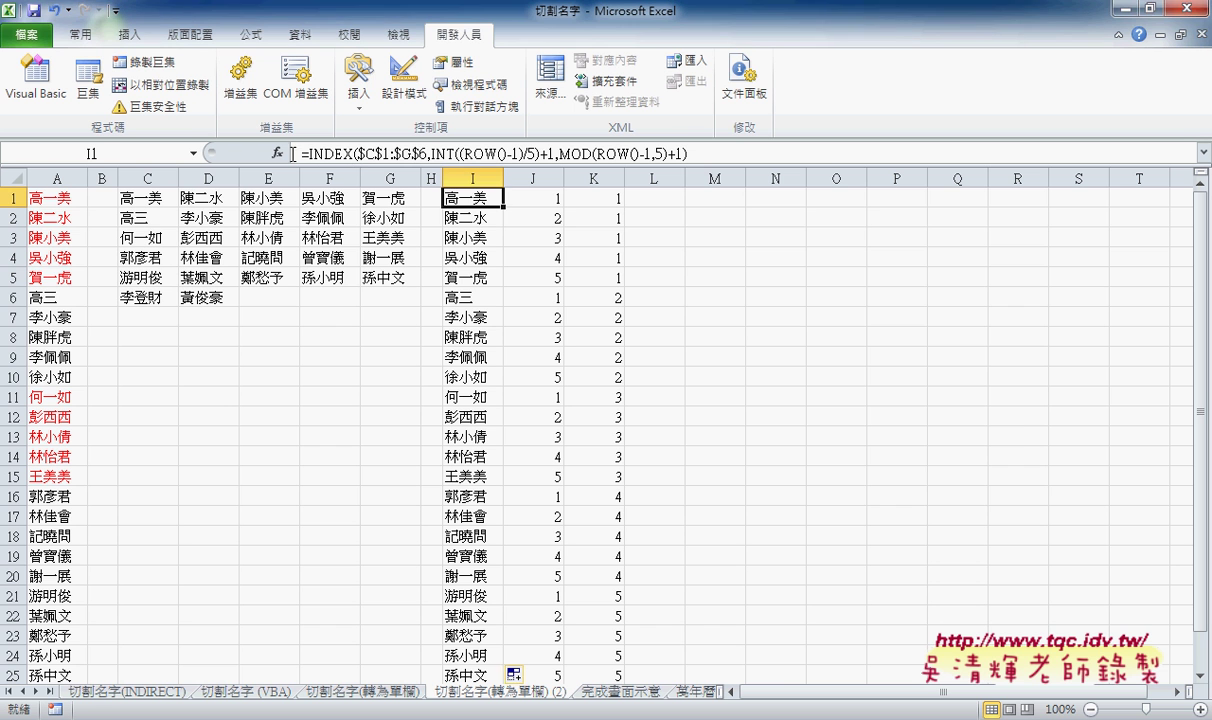
pyautogui.click(277, 153)
pyautogui.click(886, 402)
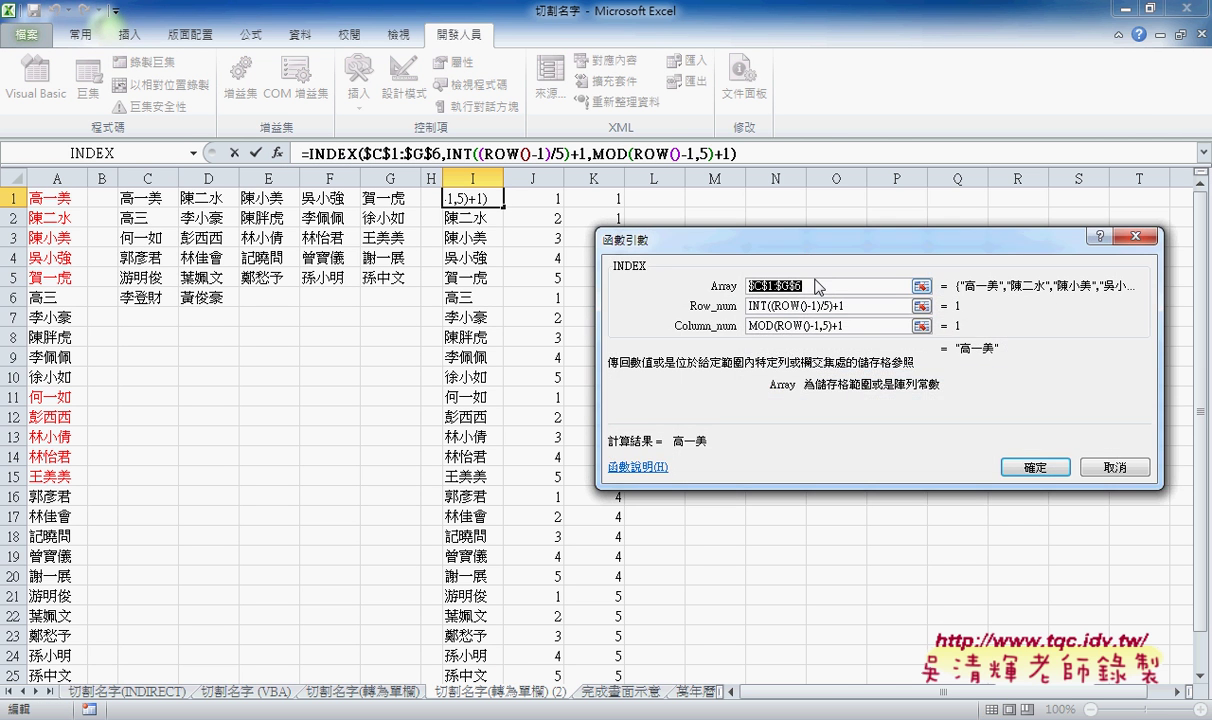
# Review the INT-based Row_num and MOD-based Column_num arguments, then close without changes
pyautogui.moveTo(796, 249)
pyautogui.mouseDown()
pyautogui.moveTo(800, 199)
pyautogui.moveTo(782, 153)
pyautogui.mouseUp()
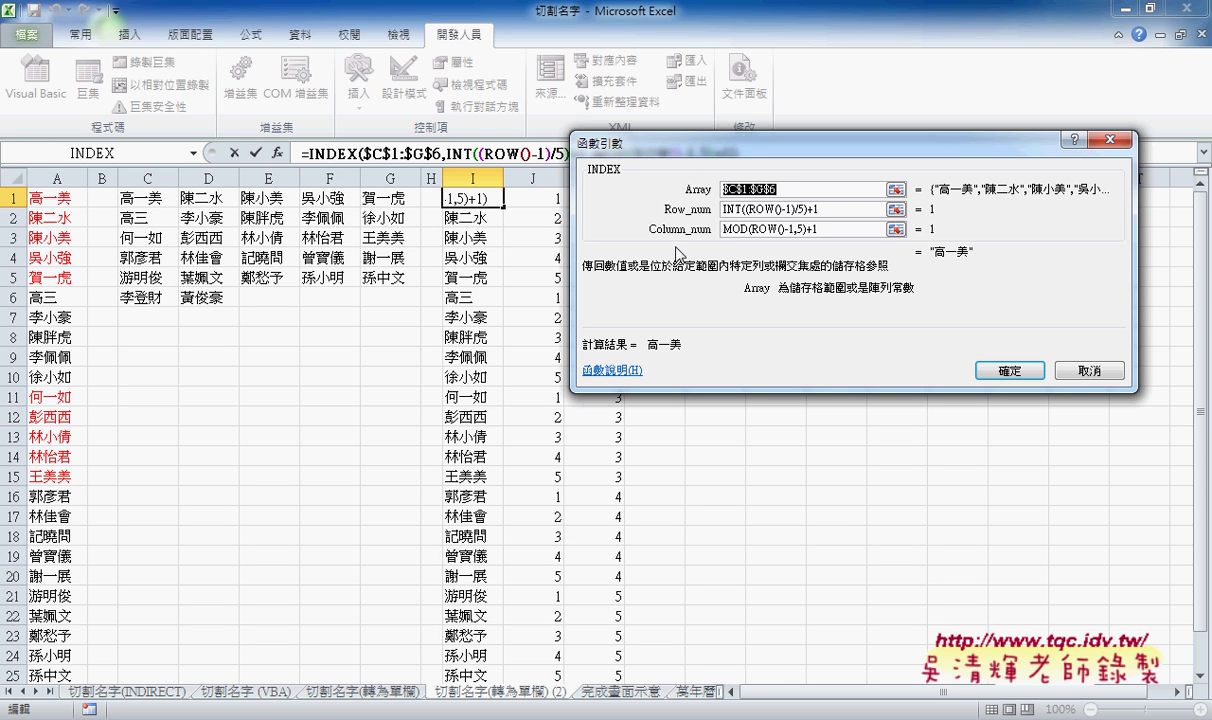
pyautogui.click(731, 210)
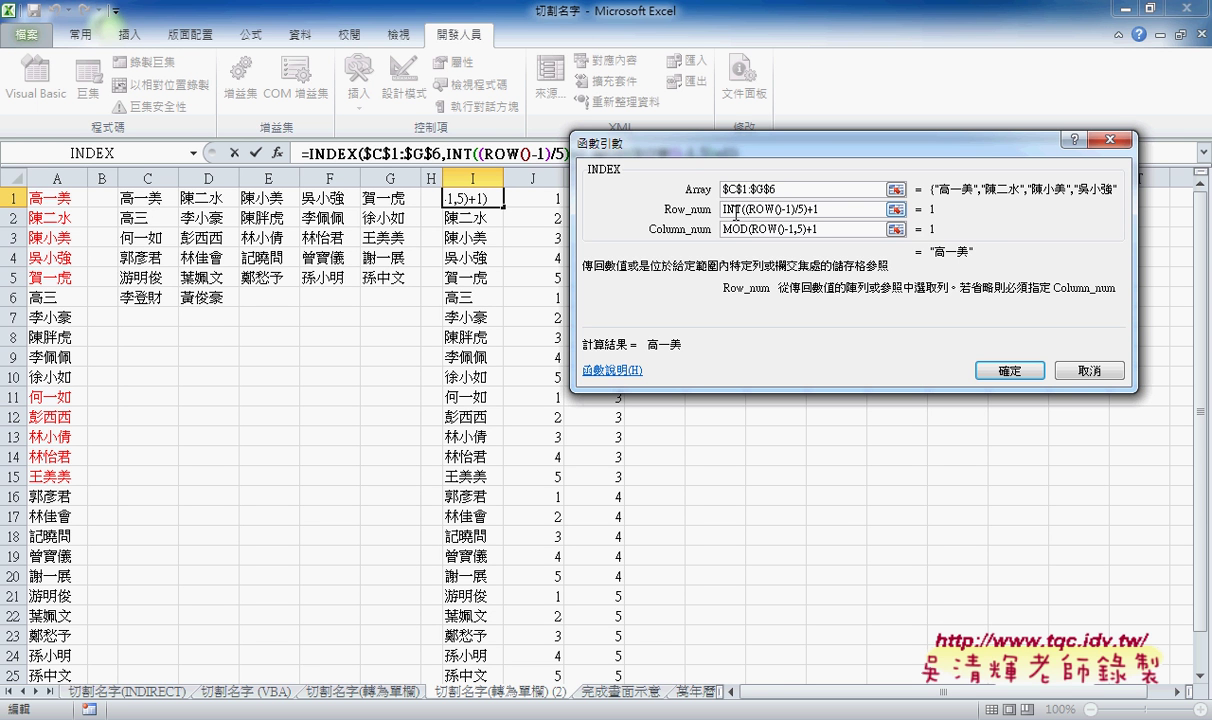
pyautogui.click(737, 230)
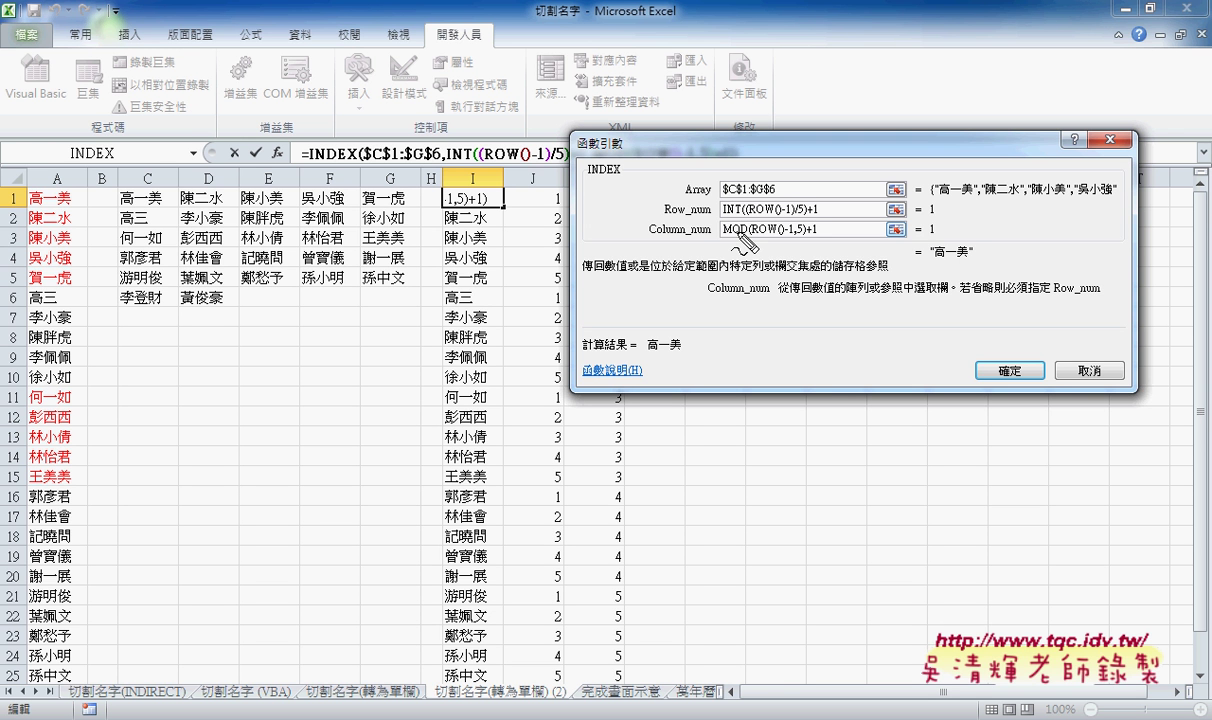
pyautogui.moveTo(723, 212)
pyautogui.mouseDown()
pyautogui.moveTo(745, 212)
pyautogui.moveTo(748, 238)
pyautogui.mouseUp()
pyautogui.press('Escape')
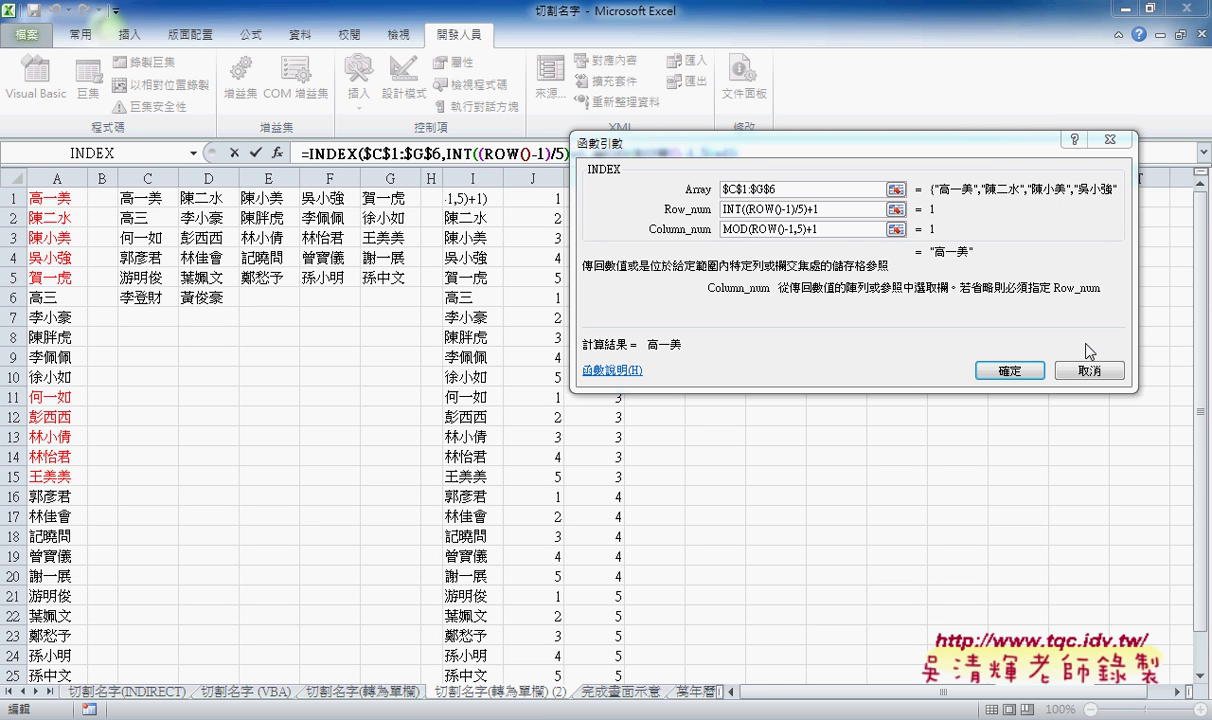
pyautogui.click(765, 209)
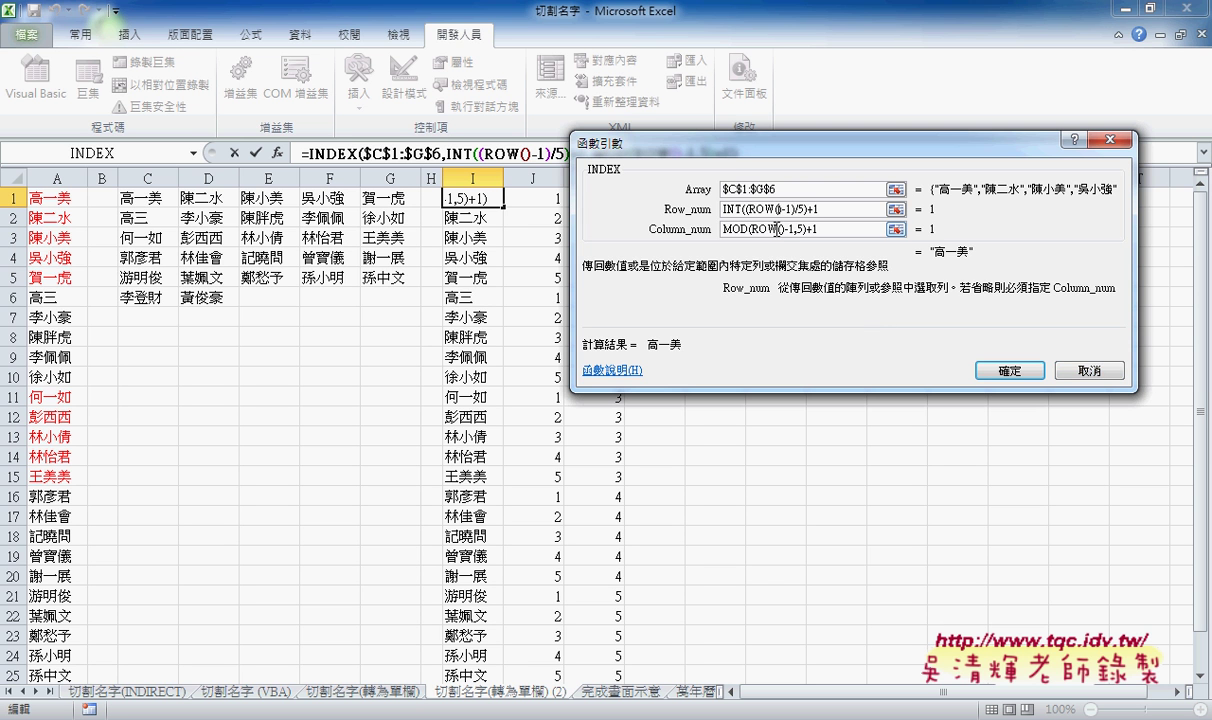
pyautogui.click(1089, 370)
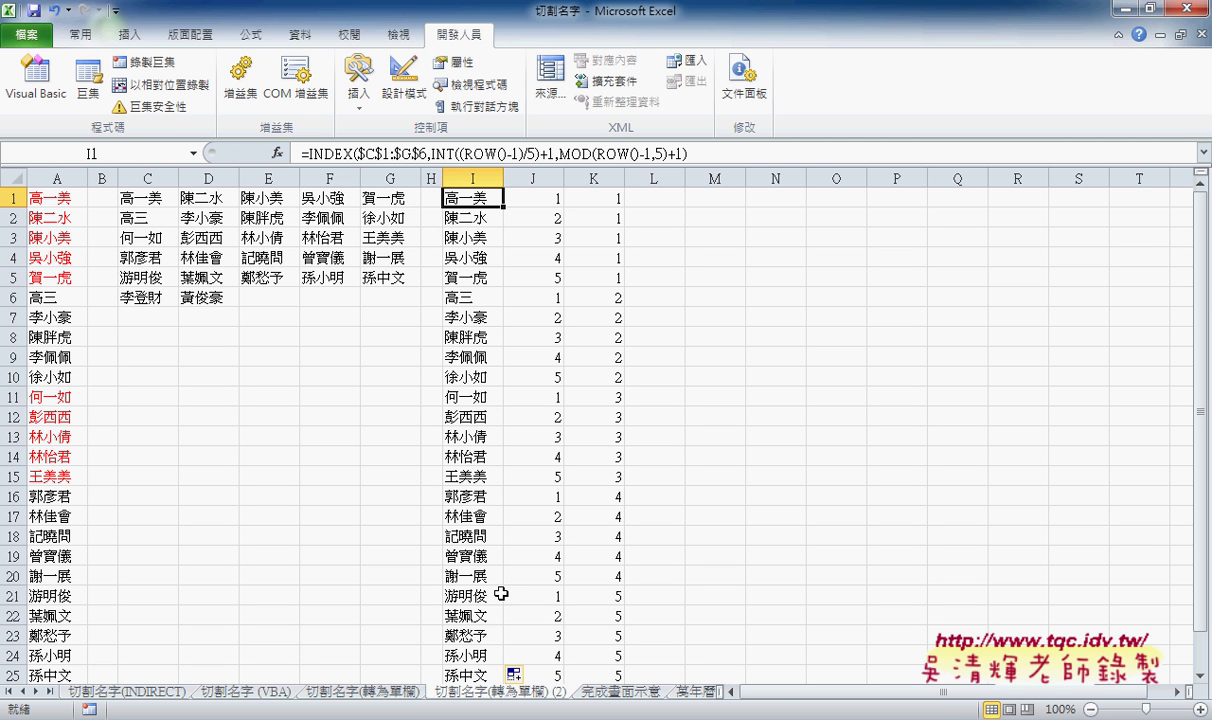
# Delete column I's names, then inspect the MOD and INT helper formulas in J1 and K1
pyautogui.click(467, 177)
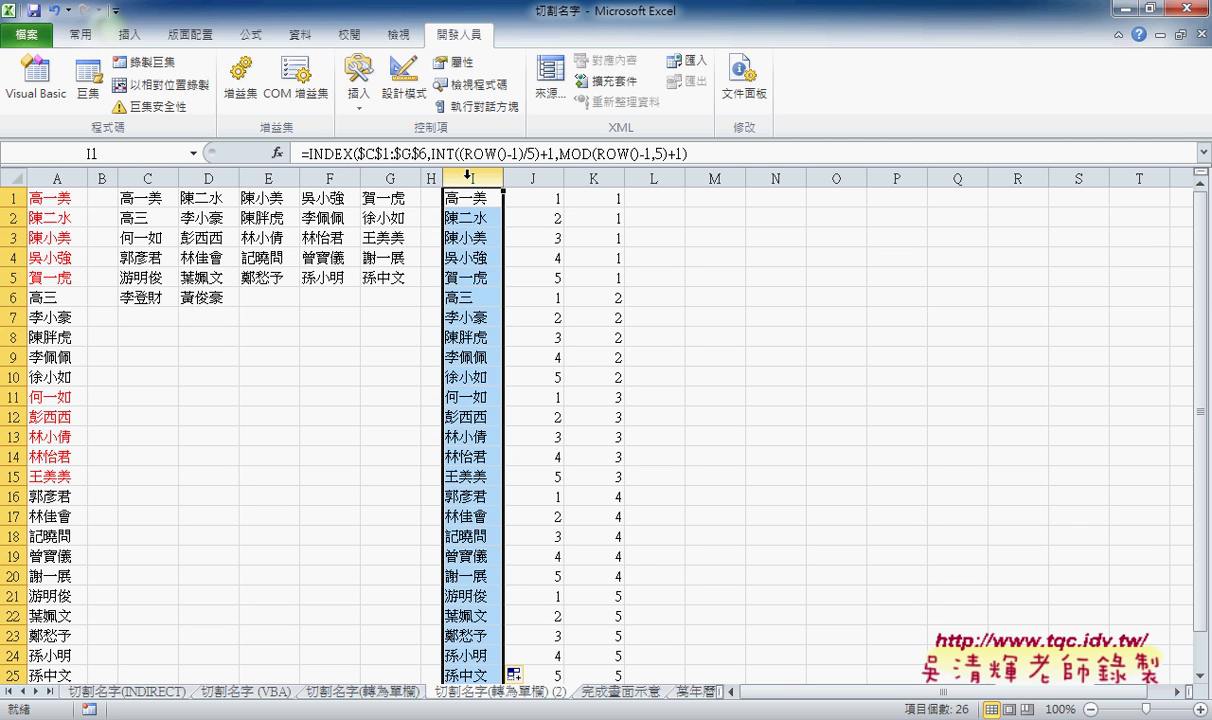
pyautogui.press('Delete')
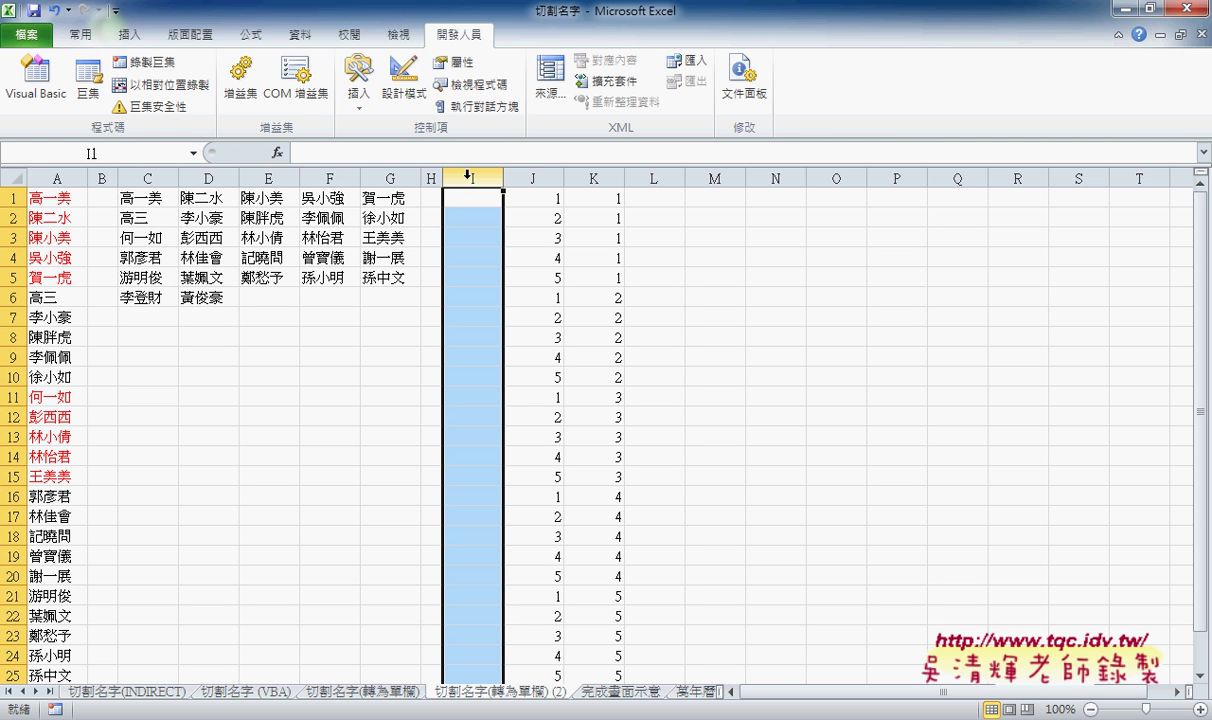
pyautogui.click(552, 203)
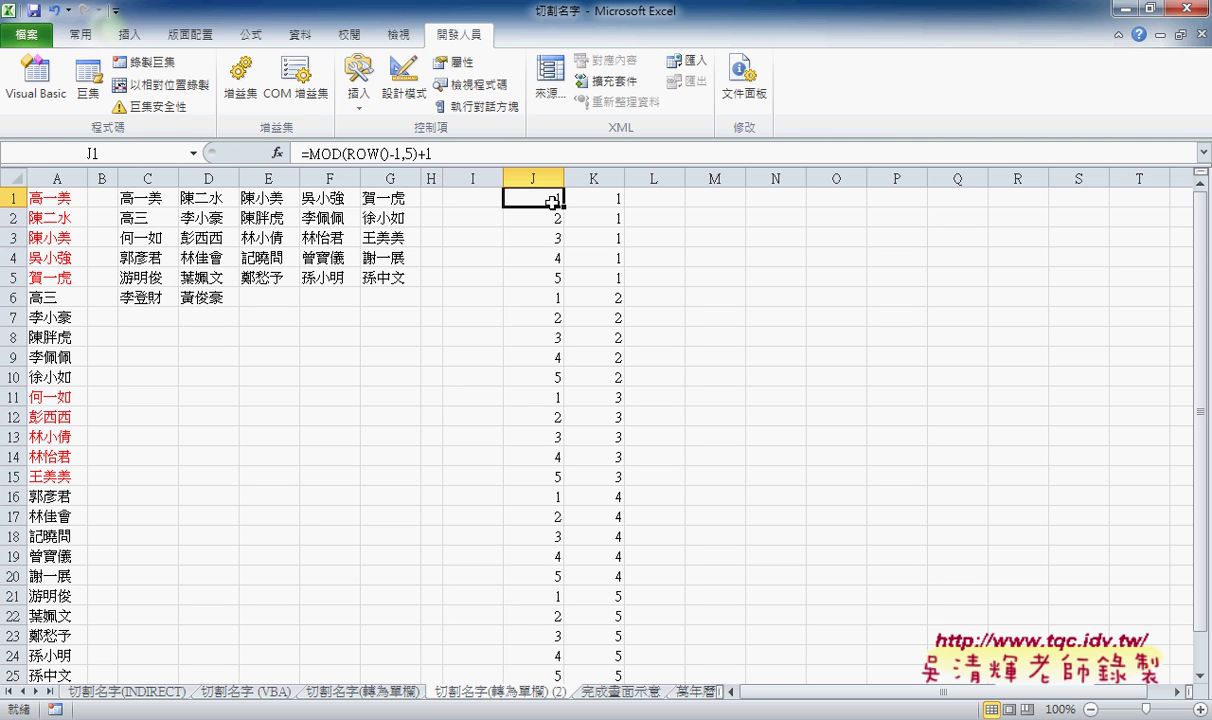
pyautogui.click(611, 201)
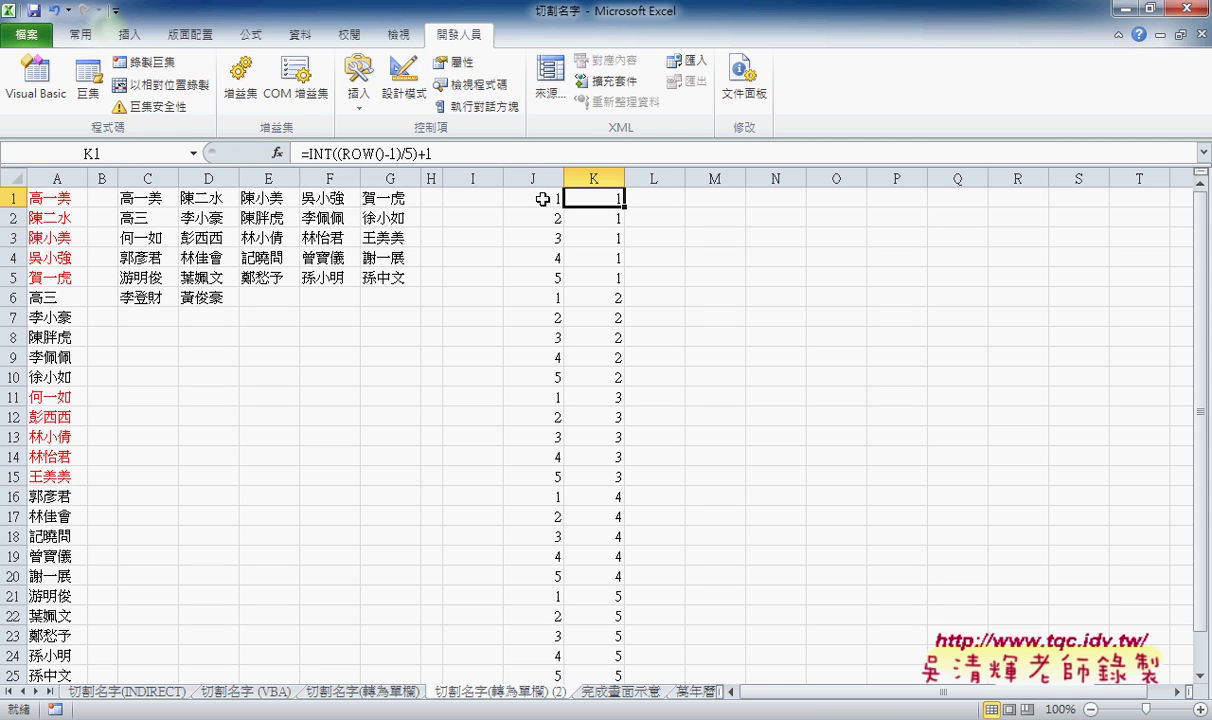
pyautogui.moveTo(545, 198); pyautogui.dragTo(540, 277)
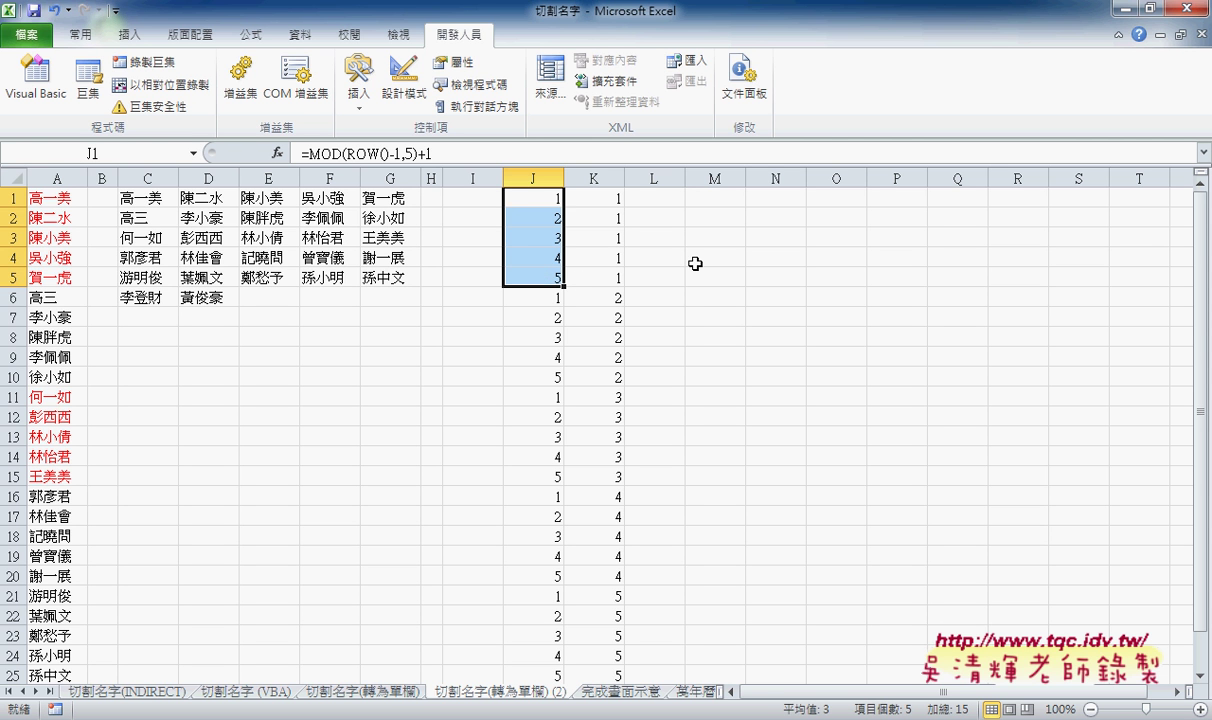
pyautogui.moveTo(553, 298); pyautogui.dragTo(553, 576)
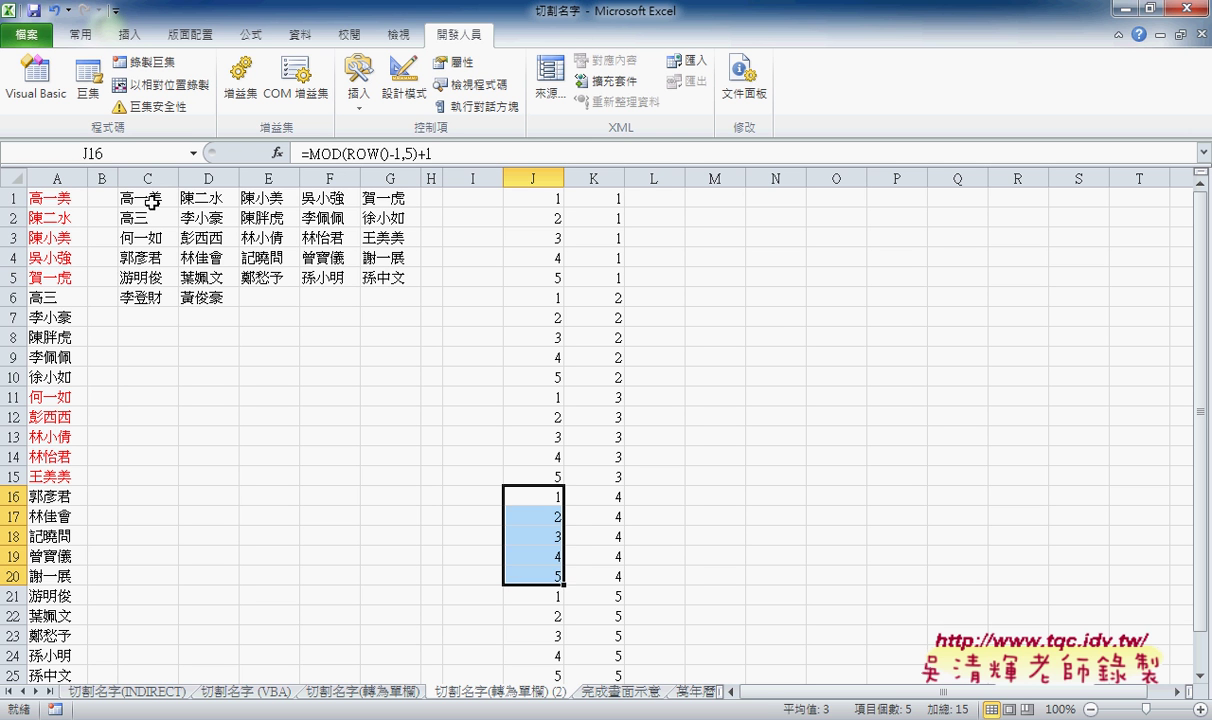
pyautogui.moveTo(143, 196); pyautogui.dragTo(363, 196)
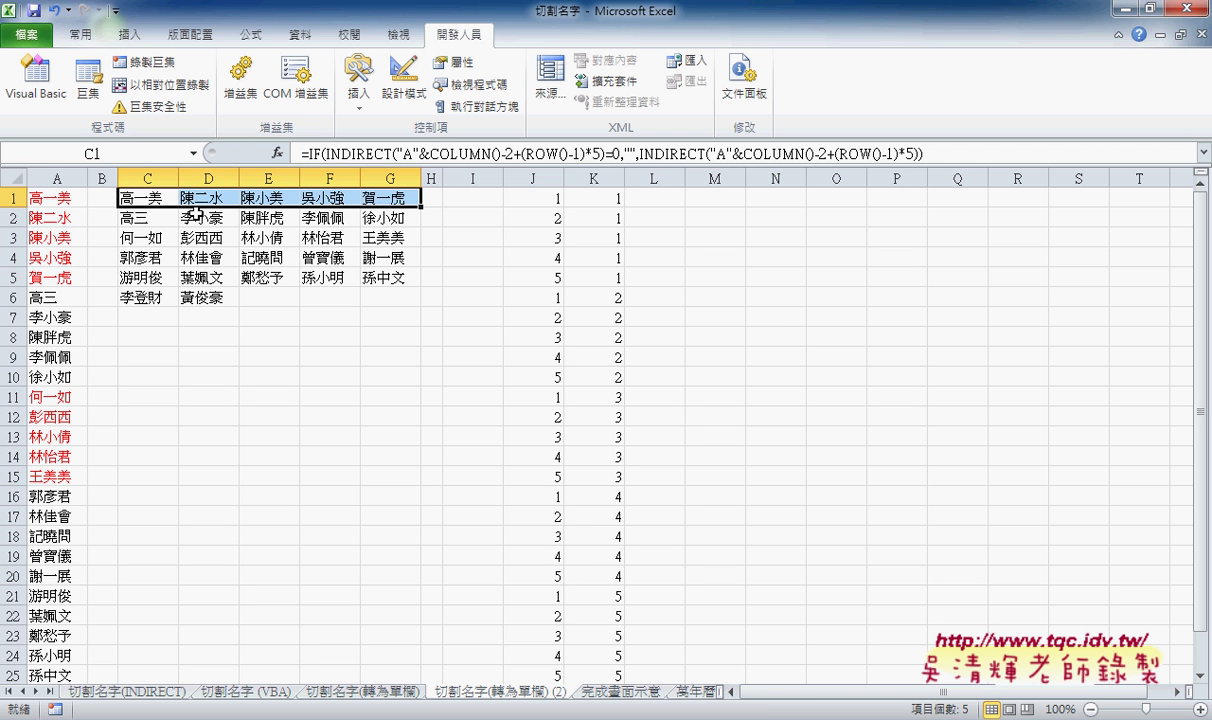
pyautogui.moveTo(141, 217); pyautogui.dragTo(376, 222)
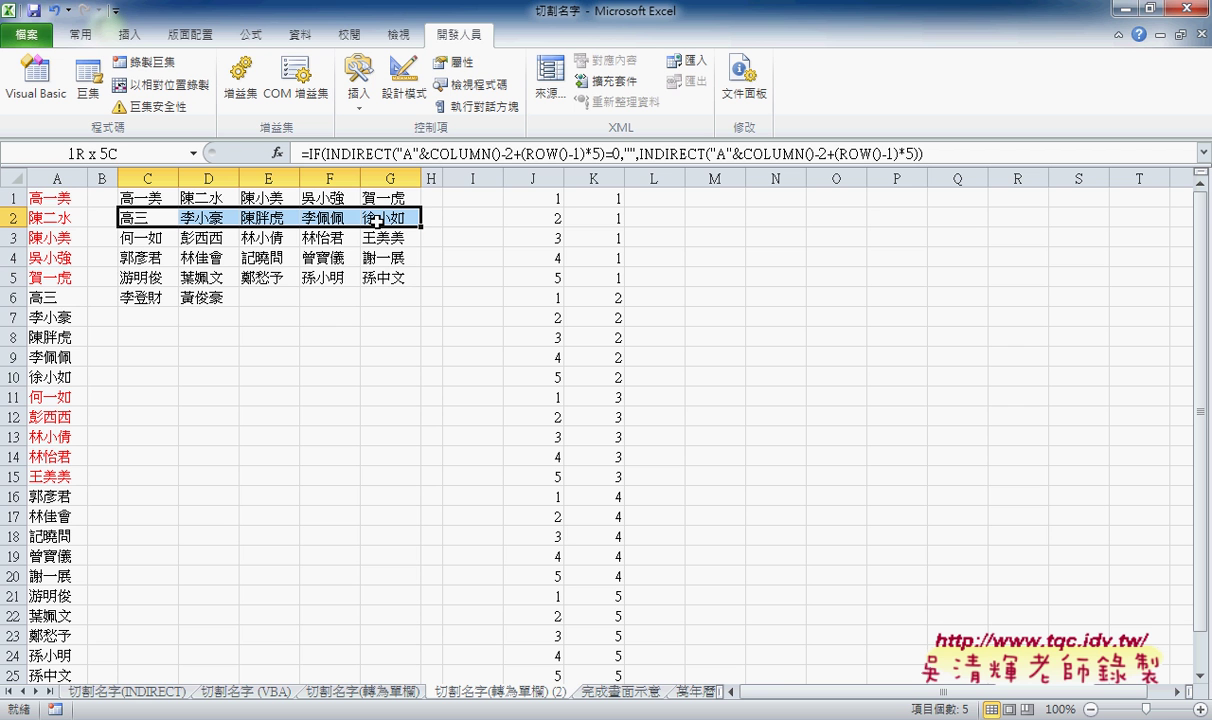
pyautogui.click(588, 197)
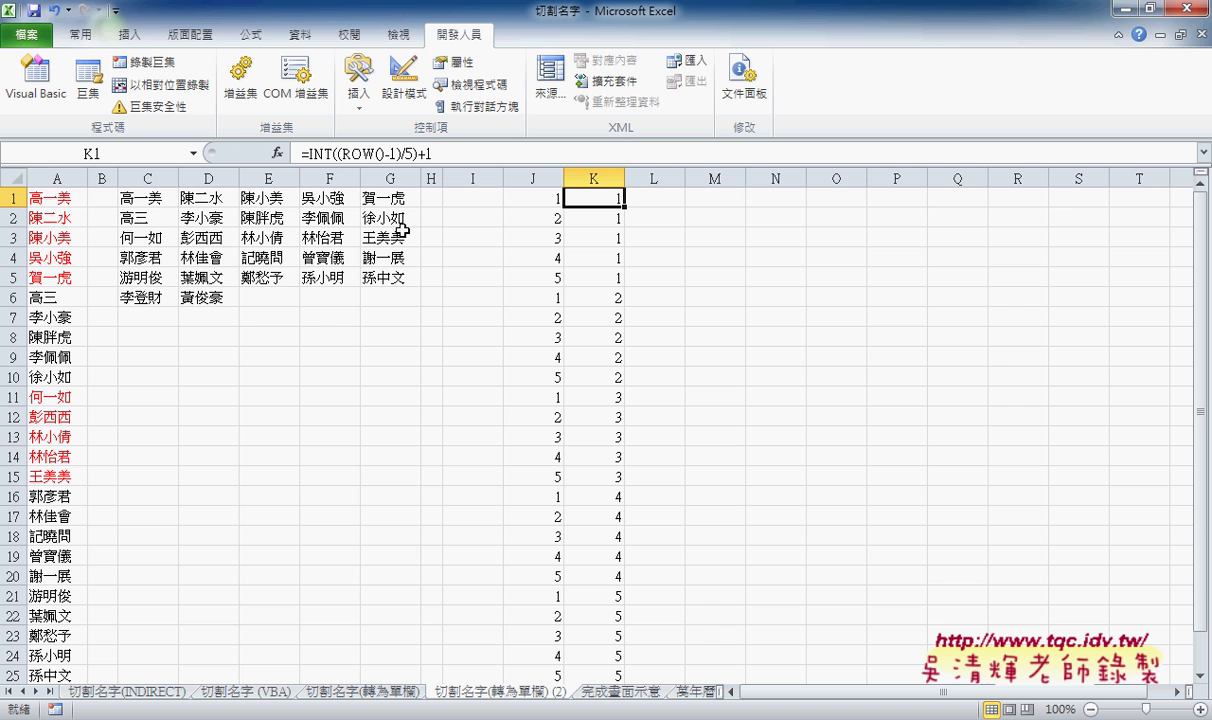
# Insert an INDEX function into I1 from the Lookup & Reference category
pyautogui.click(475, 196)
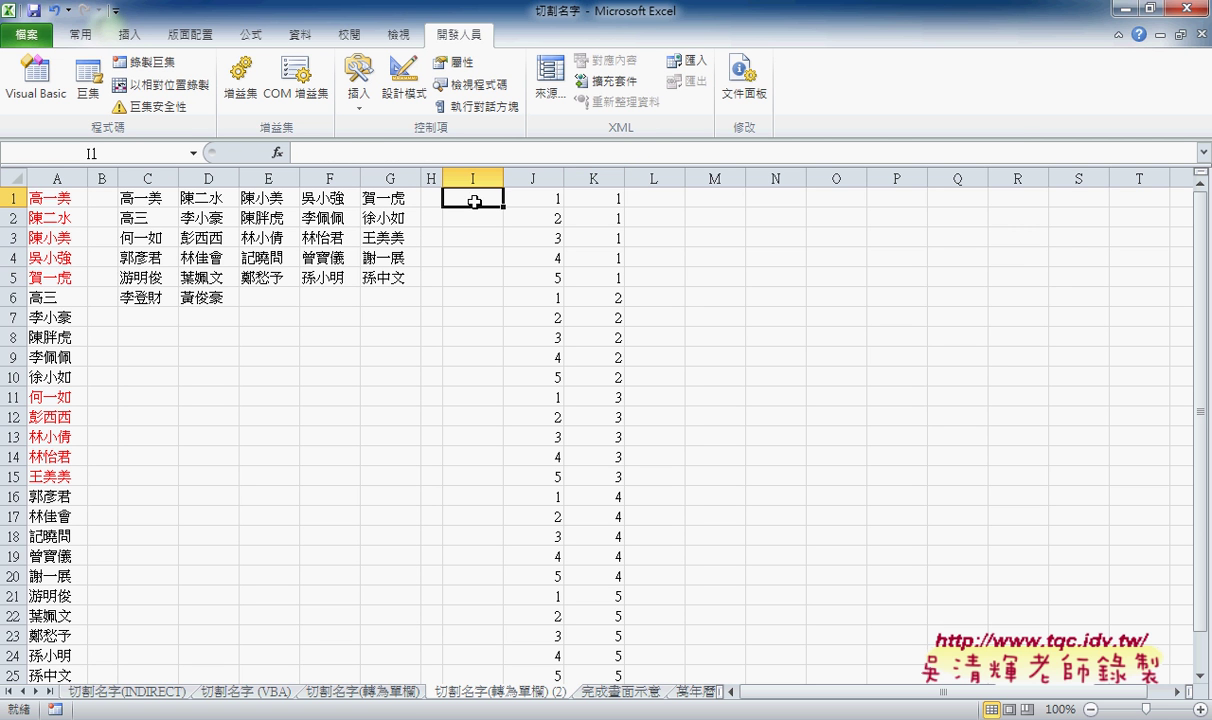
pyautogui.click(278, 153)
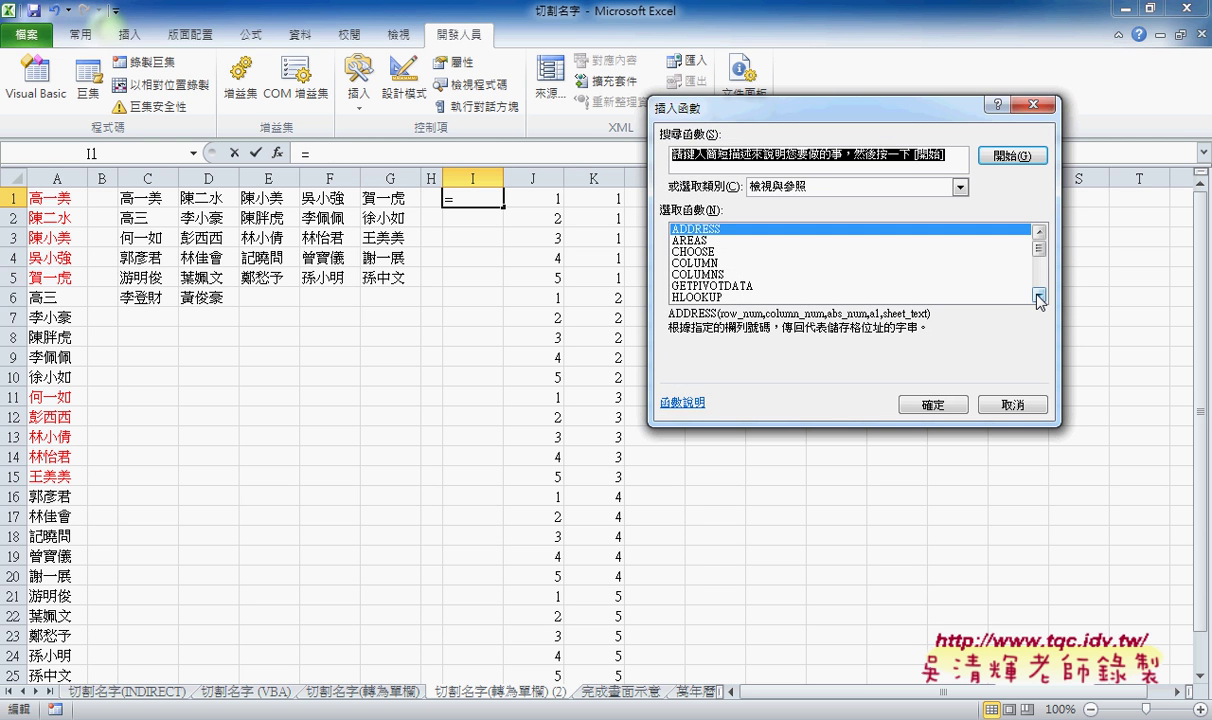
pyautogui.click(1039, 295)
pyautogui.click(708, 272)
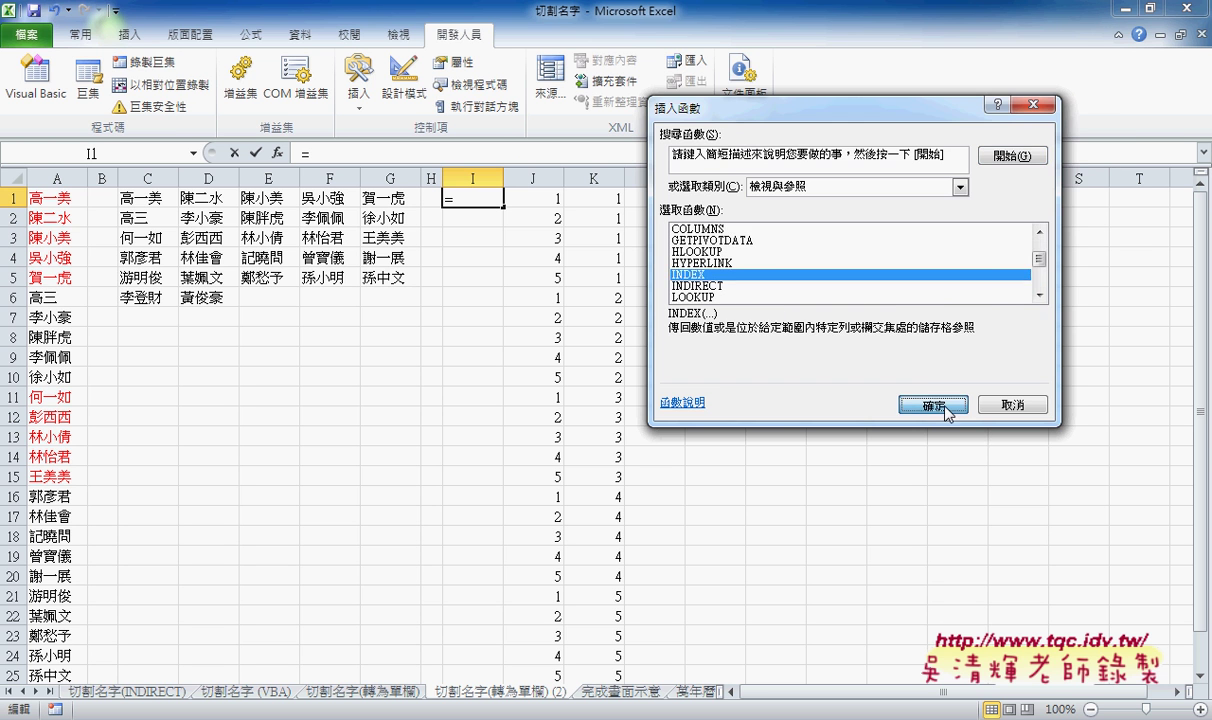